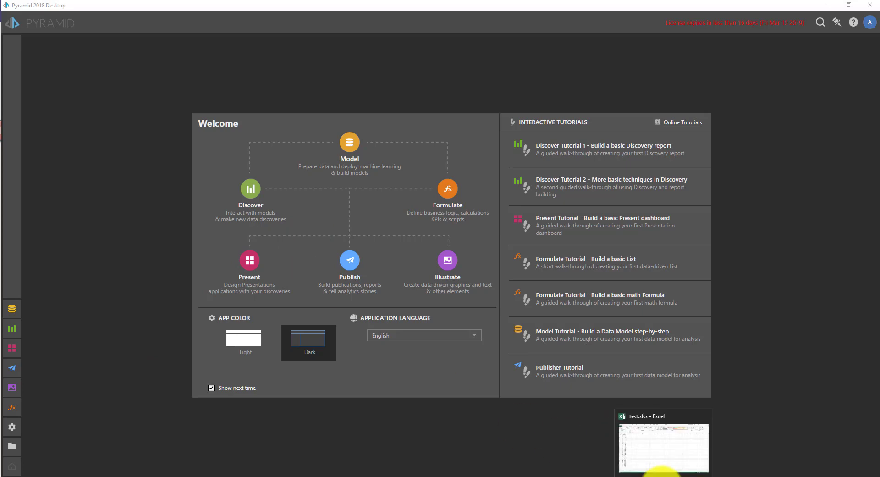
# Check the Id and Amount columns of test.xlsx in Excel, and start a quick model from a file in Pyramid.
pyautogui.click(639, 467)
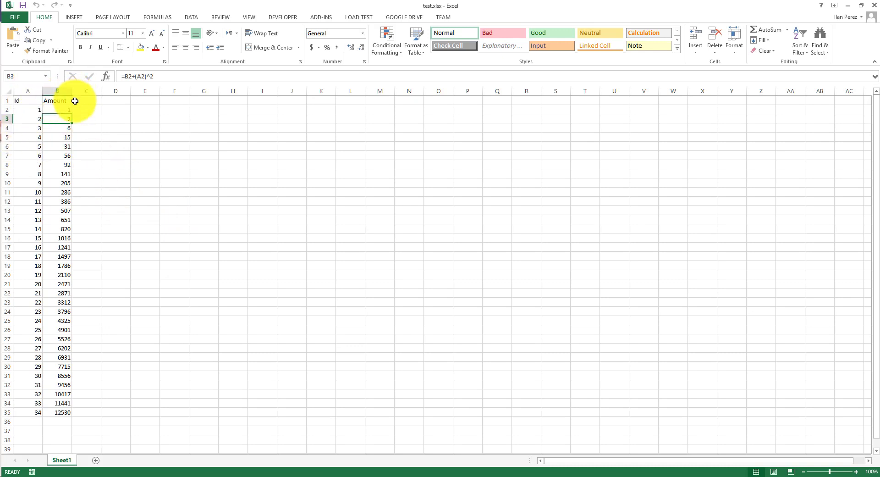
pyautogui.click(846, 9)
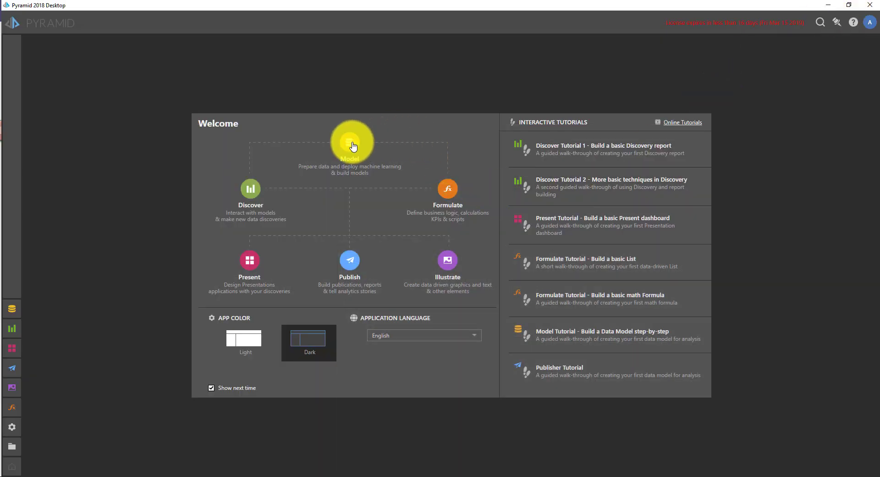
pyautogui.click(350, 144)
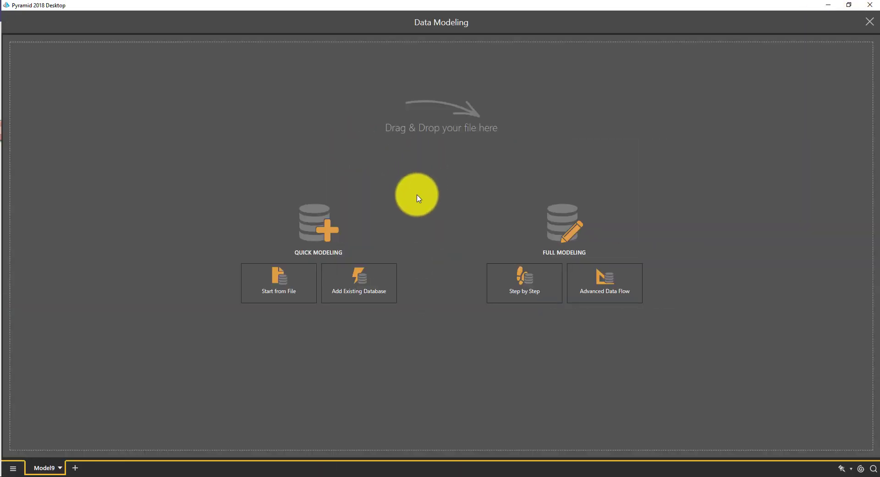
pyautogui.click(295, 287)
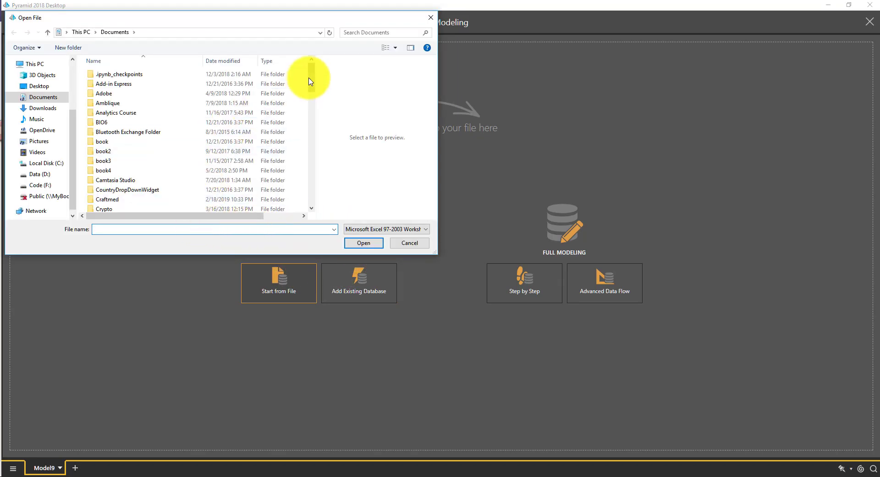
# Load test.xlsx from the Documents folder and build the model test_01 on the In-Memory DB server.
pyautogui.moveTo(312, 74); pyautogui.dragTo(305, 216)
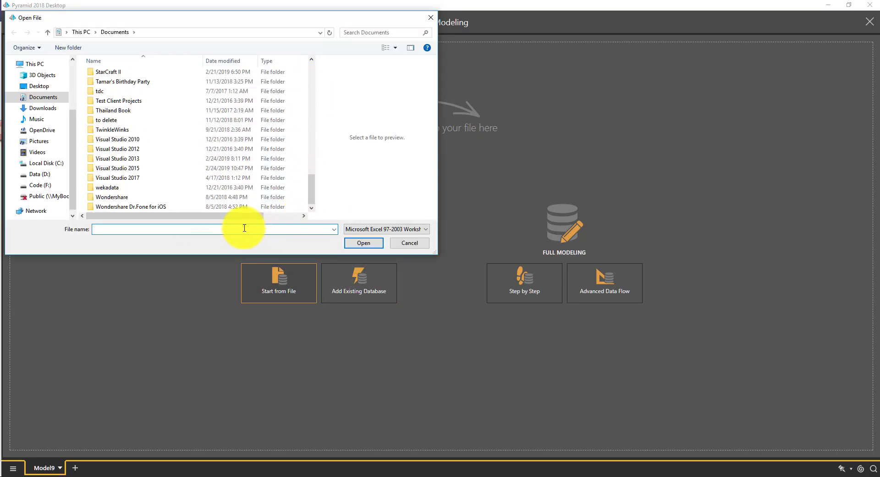
pyautogui.write('tesxt')
pyautogui.press('BackSpace')
pyautogui.press('BackSpace')
pyautogui.press('Down')
pyautogui.press('Down')
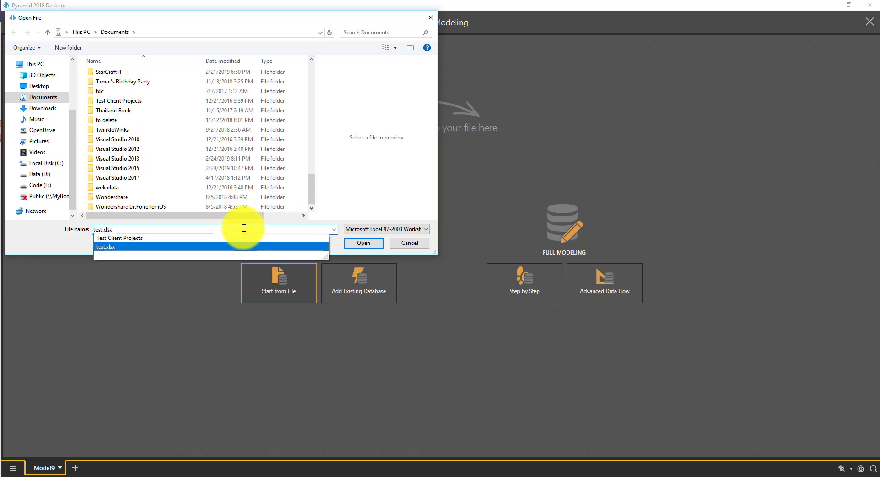
pyautogui.press('Return')
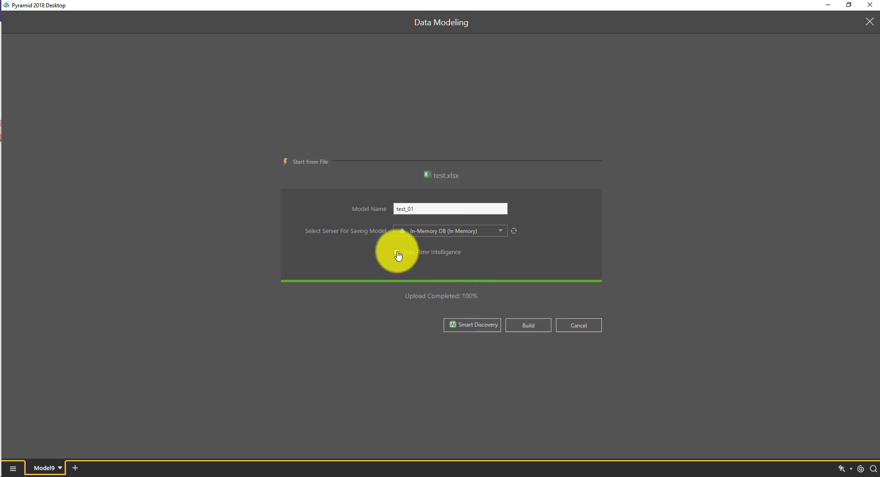
pyautogui.click(527, 325)
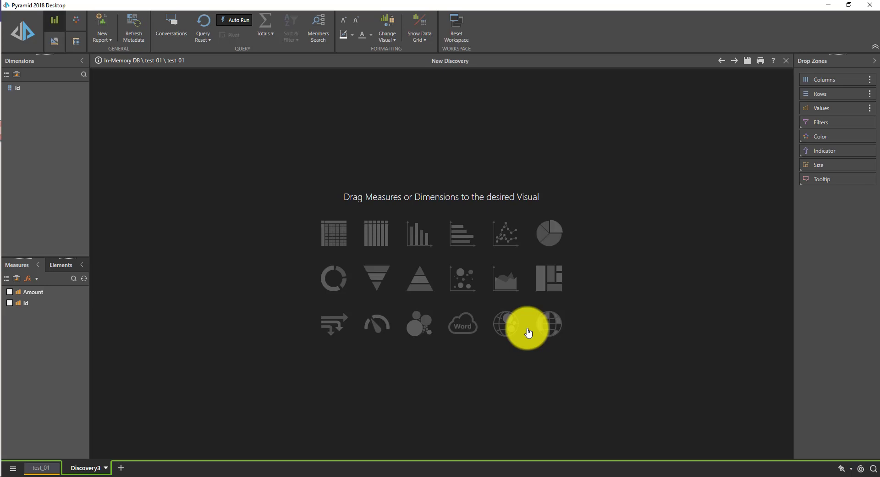
# Build a discovery grid with the Id dimension in rows and the Amount measure as values.
pyautogui.doubleClick(17, 88)
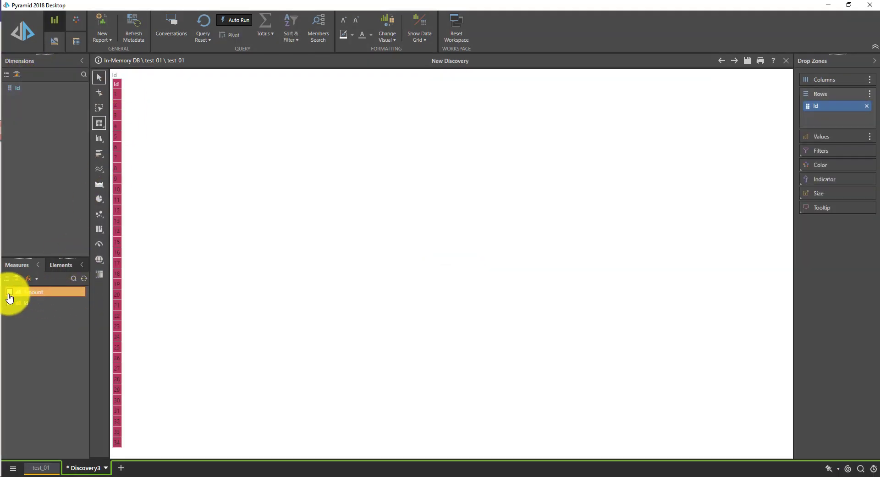
pyautogui.click(10, 292)
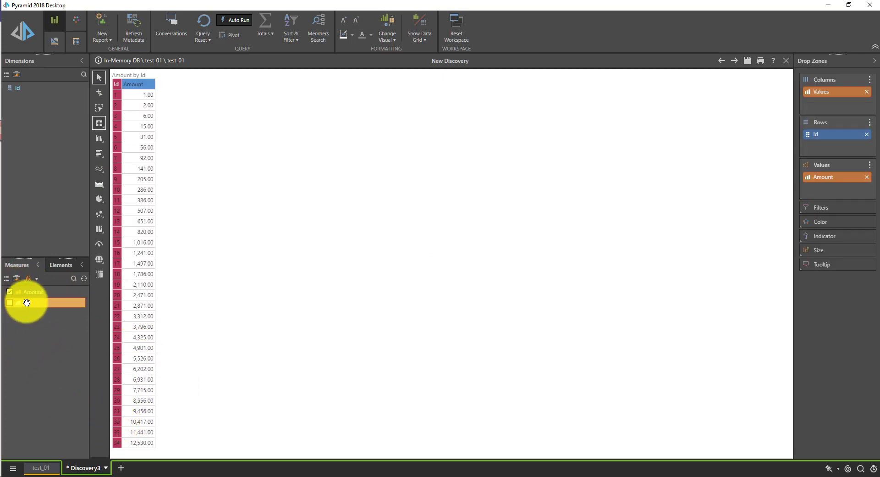
pyautogui.moveTo(27, 303)
pyautogui.mouseDown()
pyautogui.moveTo(43, 317)
pyautogui.moveTo(42, 302)
pyautogui.mouseUp()
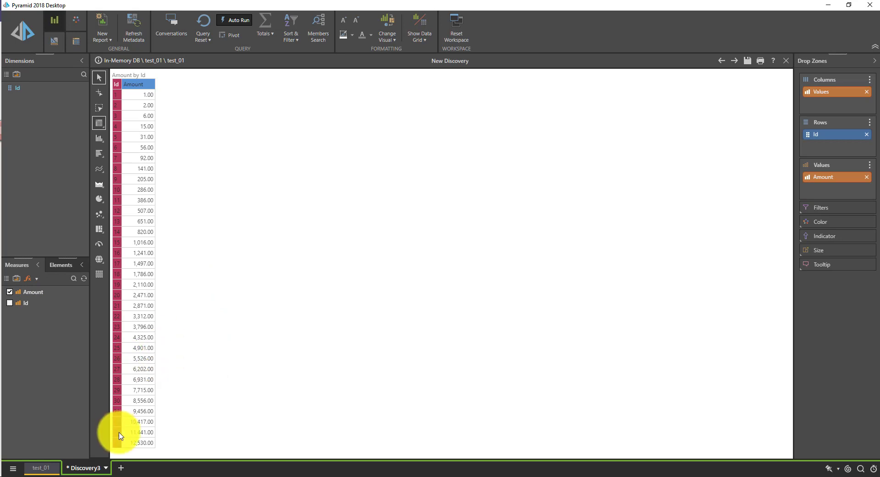
# Create a new model with Advanced Data Flow and place an Excel source node on the canvas.
pyautogui.click(13, 468)
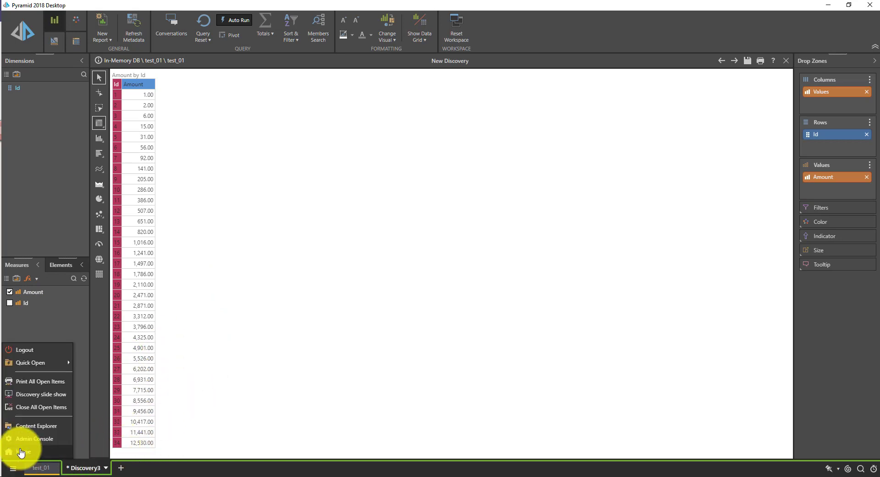
pyautogui.click(21, 452)
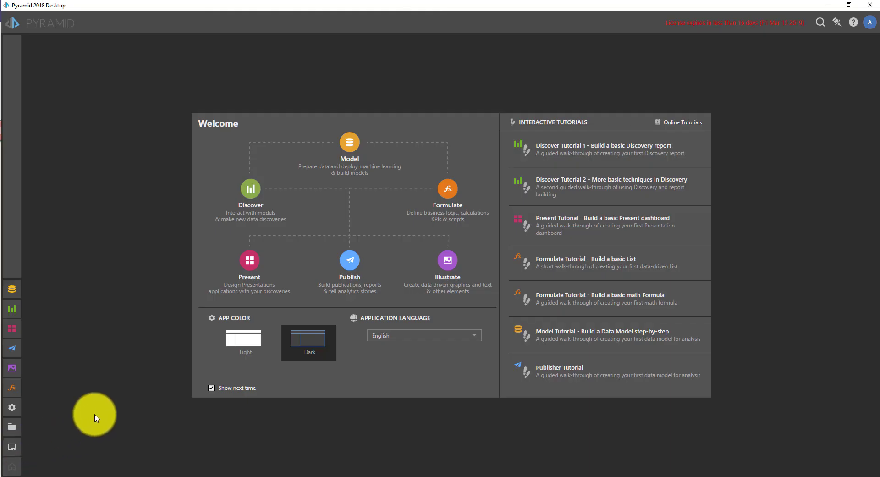
pyautogui.click(12, 289)
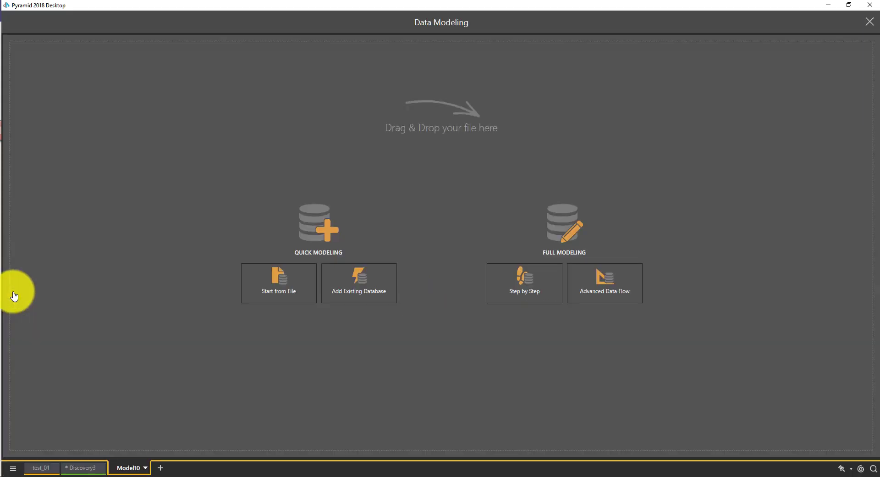
pyautogui.click(605, 300)
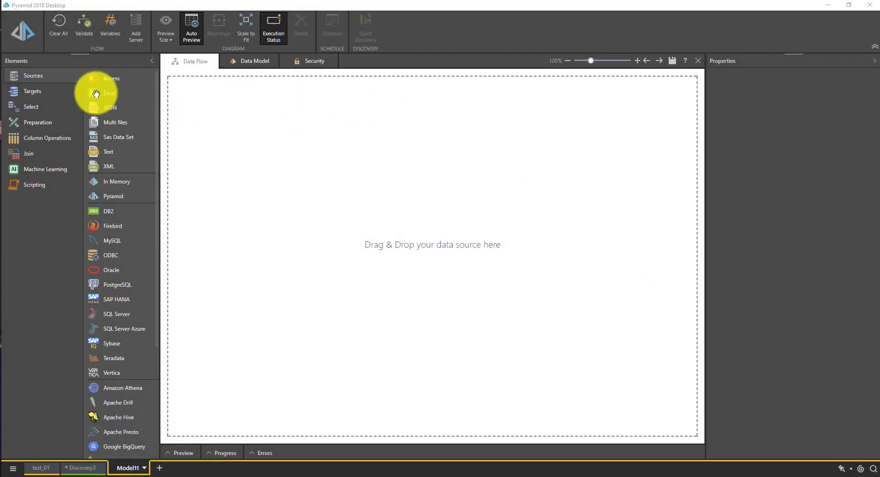
pyautogui.moveTo(95, 91); pyautogui.dragTo(216, 114)
pyautogui.moveTo(242, 179); pyautogui.dragTo(244, 193)
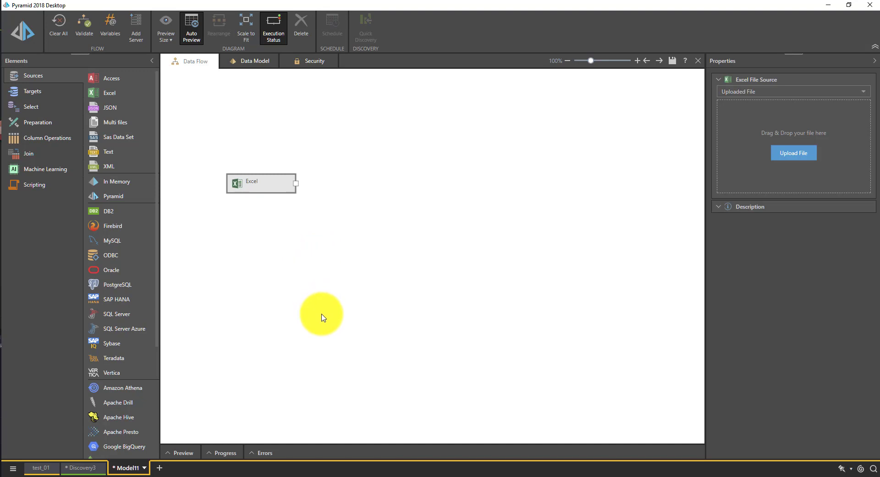
# Set the Excel source to an uploaded file and upload test.xlsx from the Documents folder.
pyautogui.click(777, 94)
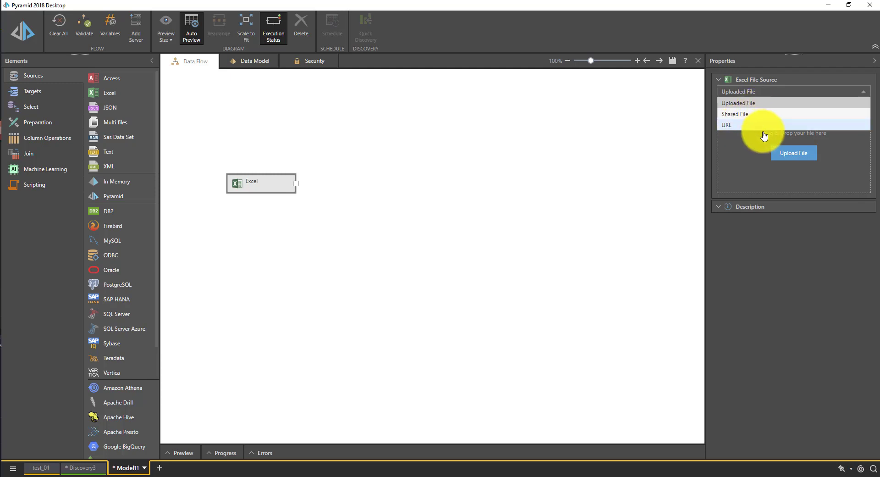
pyautogui.click(745, 104)
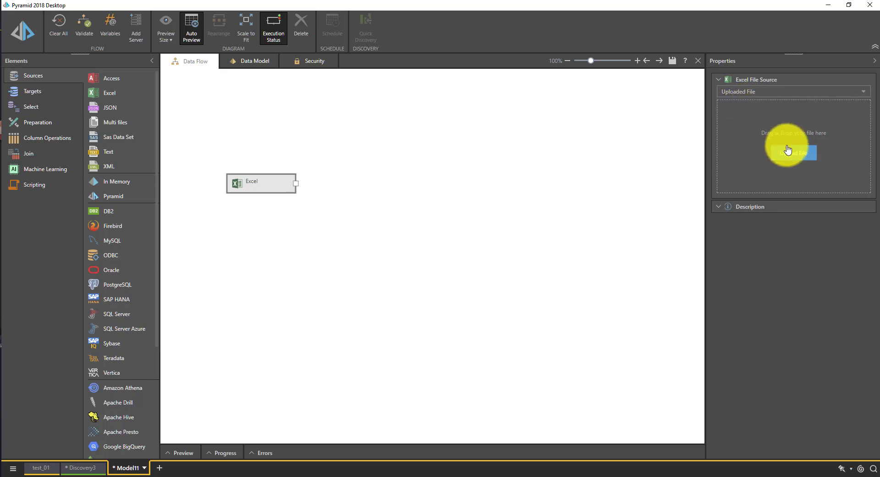
pyautogui.click(787, 150)
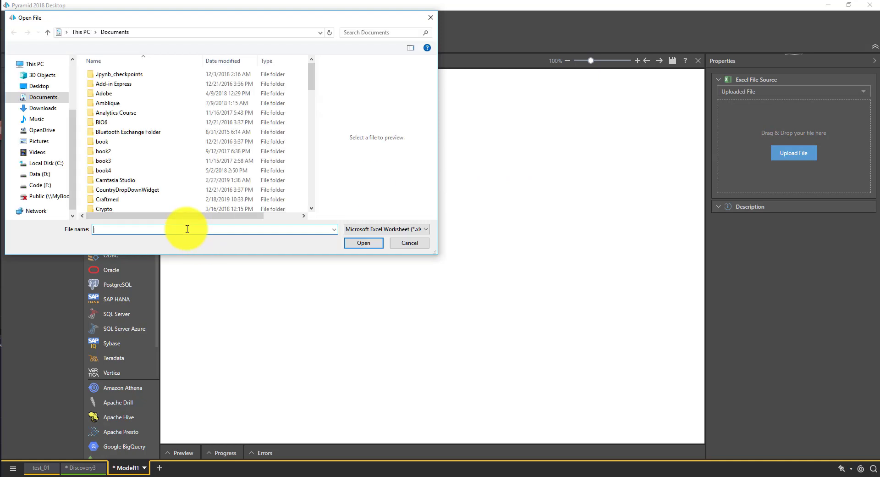
pyautogui.write('test')
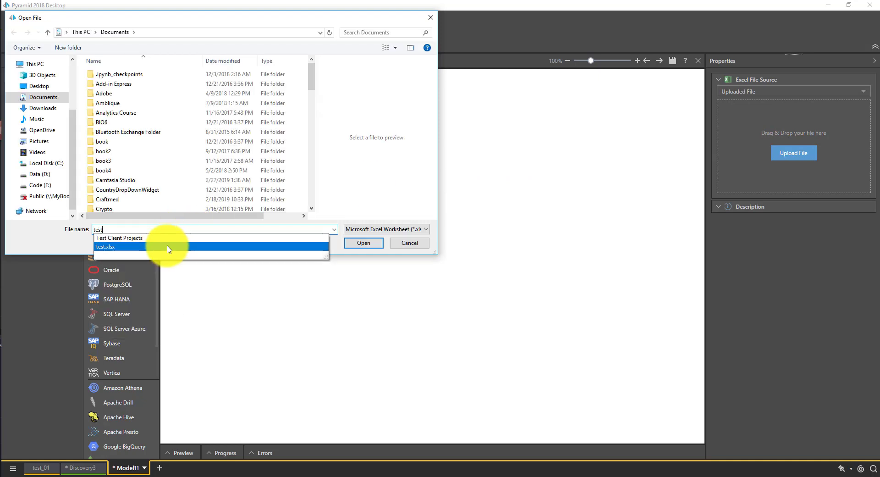
pyautogui.click(181, 250)
pyautogui.click(364, 243)
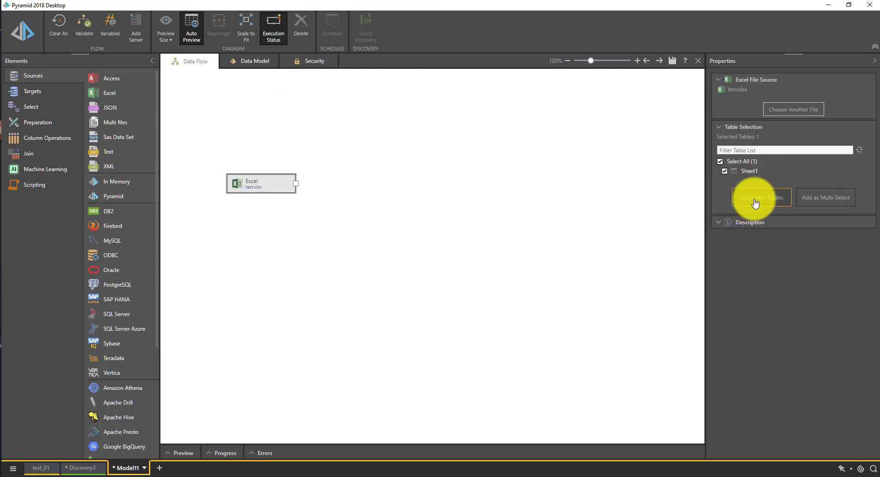
# Add a Select node for Sheet1, space it farther from the Excel node, and show its column selection.
pyautogui.click(756, 203)
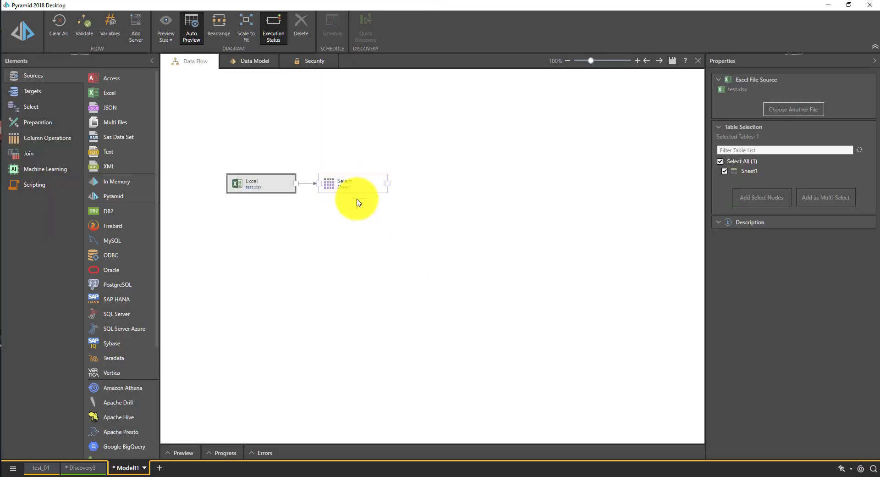
pyautogui.moveTo(357, 183); pyautogui.dragTo(373, 182)
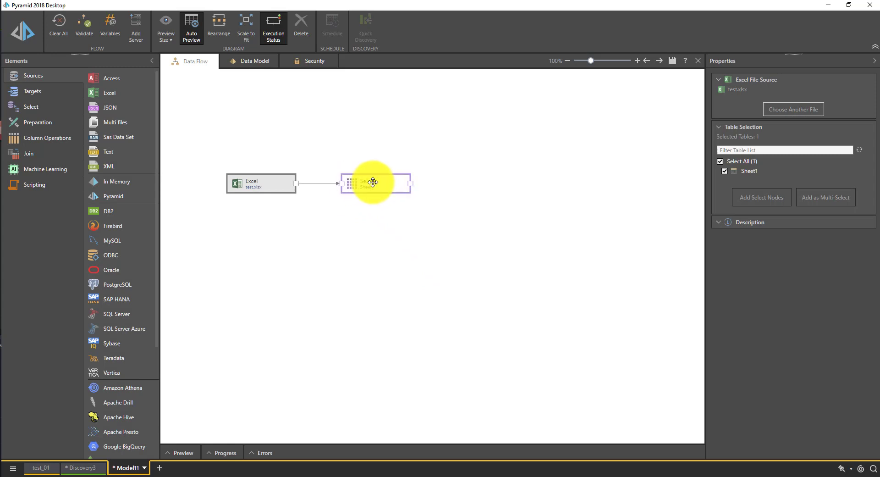
pyautogui.click(734, 169)
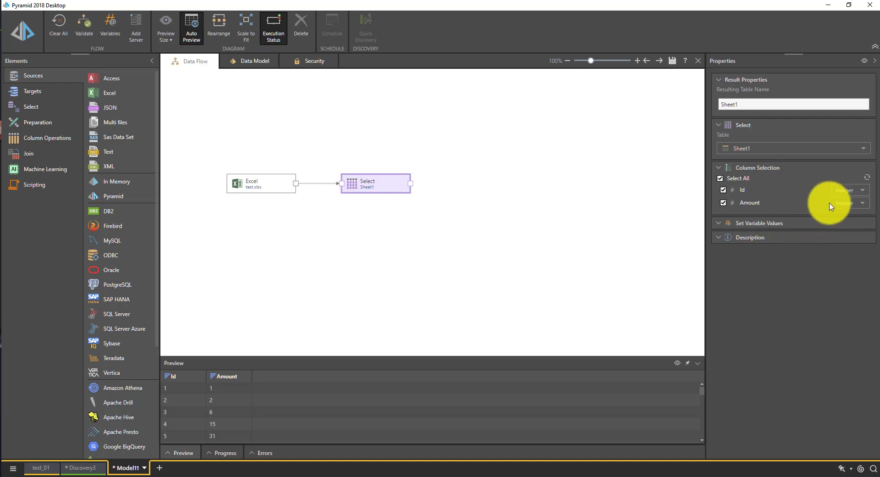
# Examine the data type options for the columns in the Select node's column selection.
pyautogui.click(838, 191)
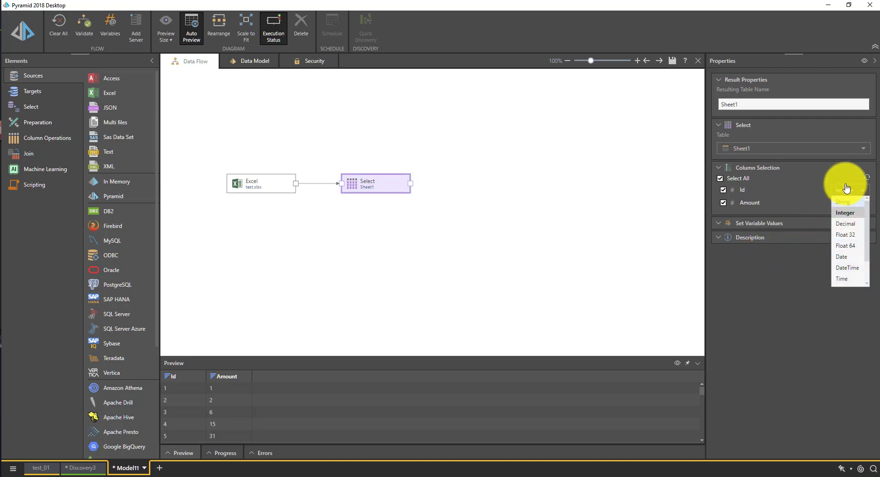
pyautogui.click(845, 203)
pyautogui.click(846, 203)
pyautogui.click(846, 203)
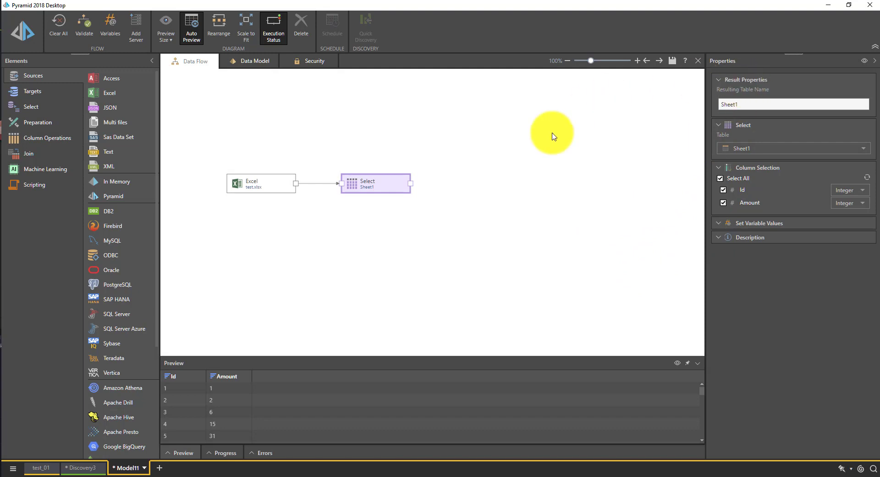
# Add an In Memory target node to the data flow and connect the Select node's output to it.
pyautogui.click(36, 91)
pyautogui.moveTo(111, 329); pyautogui.dragTo(513, 188)
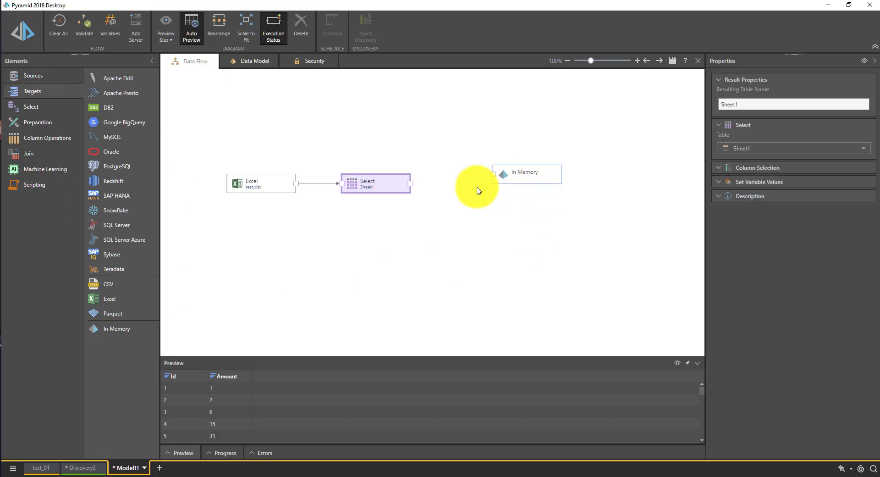
pyautogui.moveTo(409, 184)
pyautogui.mouseDown()
pyautogui.moveTo(465, 185)
pyautogui.moveTo(487, 173)
pyautogui.mouseUp()
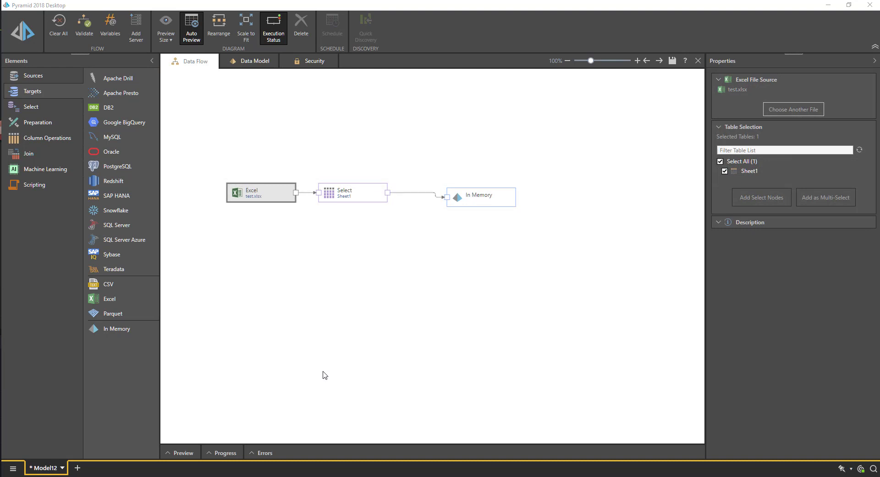
# Set the In Memory target to the In-Memory DB server with a new database test_04, and validate the data flow.
pyautogui.click(85, 30)
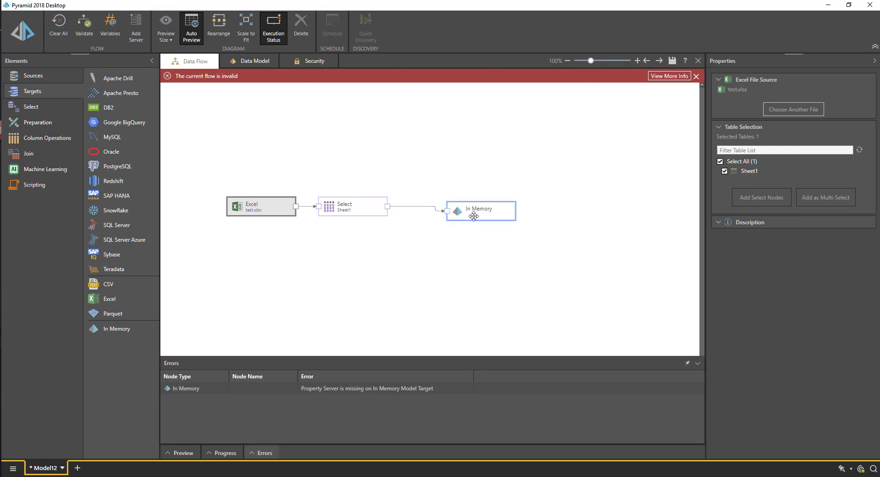
pyautogui.click(474, 216)
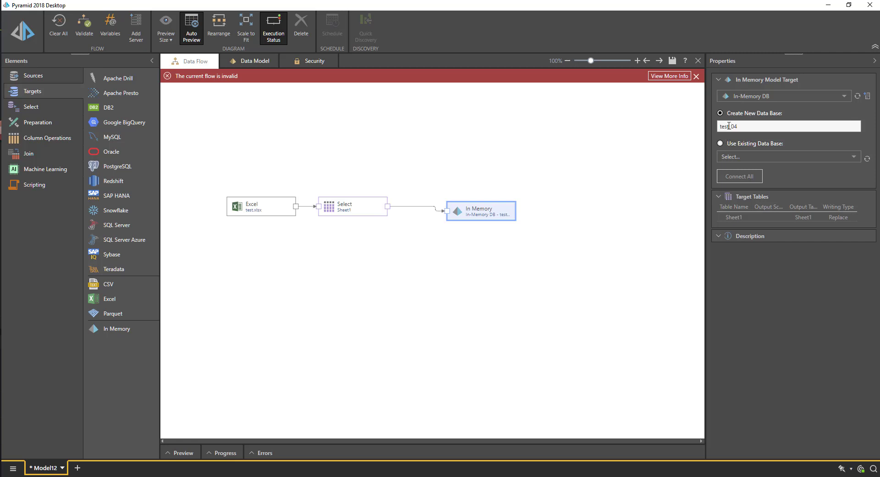
pyautogui.click(85, 24)
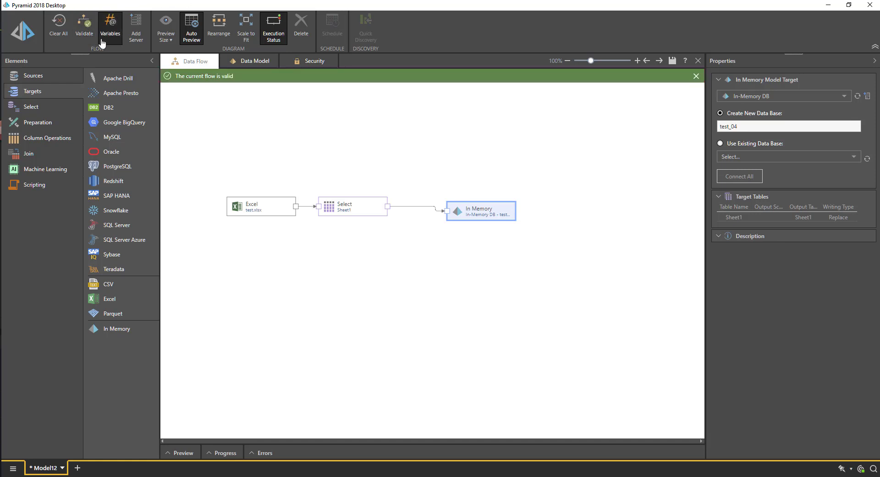
# Review the data model configuration, and save the model in My Content as test_02.
pyautogui.click(246, 64)
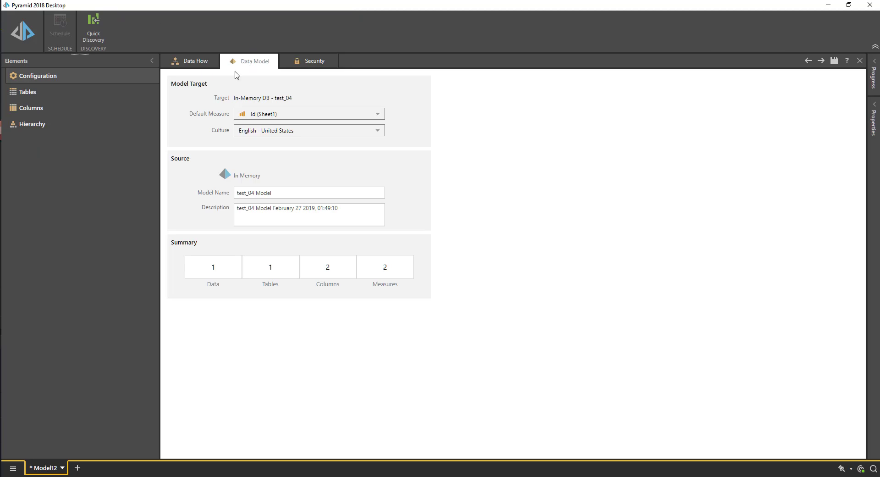
pyautogui.click(192, 65)
pyautogui.click(672, 64)
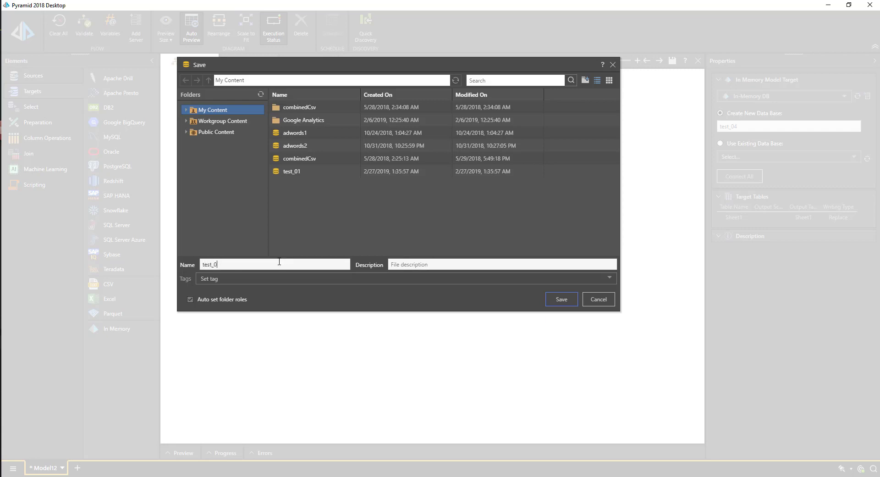
pyautogui.press('Return')
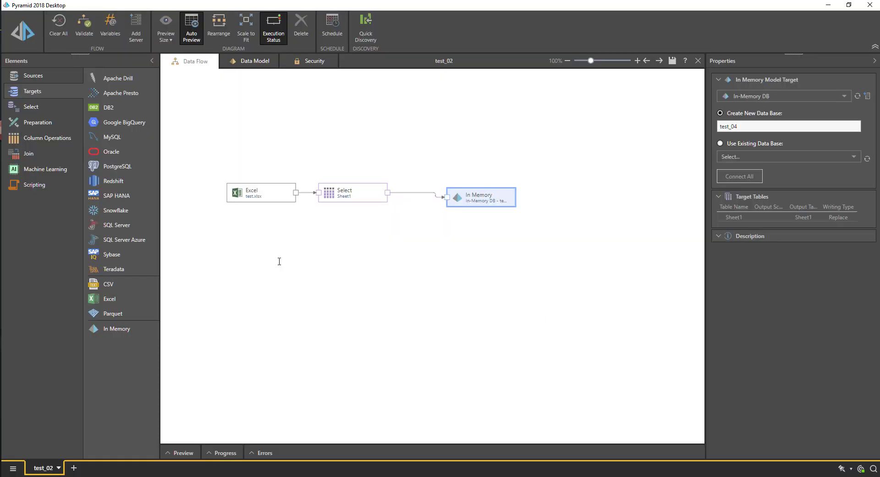
# Process both the data flow and the model with data discovery launched, and build a grid of Amount by Id.
pyautogui.click(23, 31)
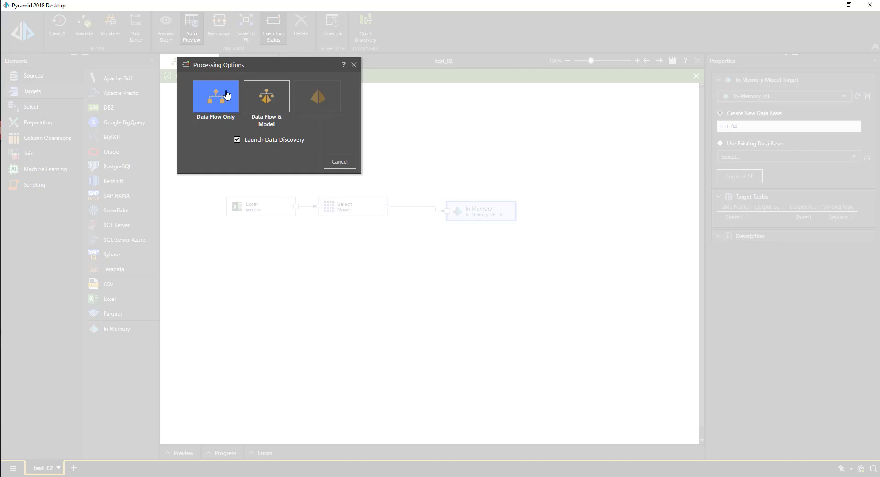
pyautogui.click(266, 97)
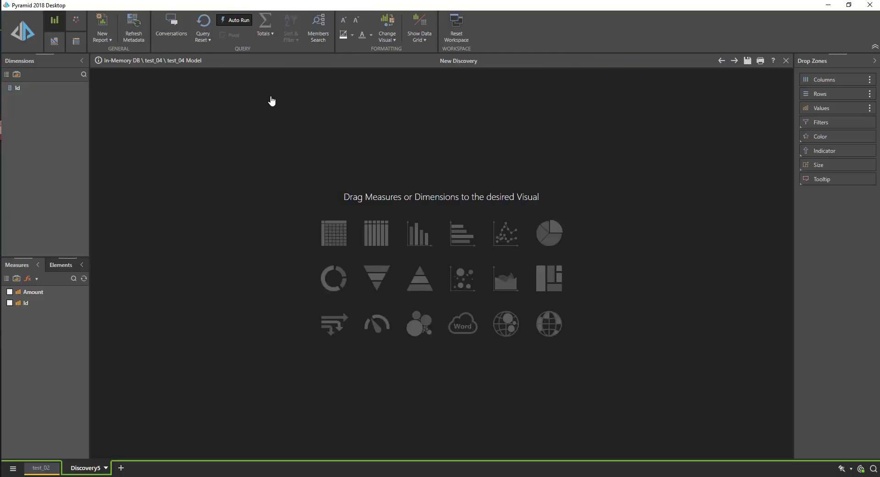
pyautogui.doubleClick(18, 88)
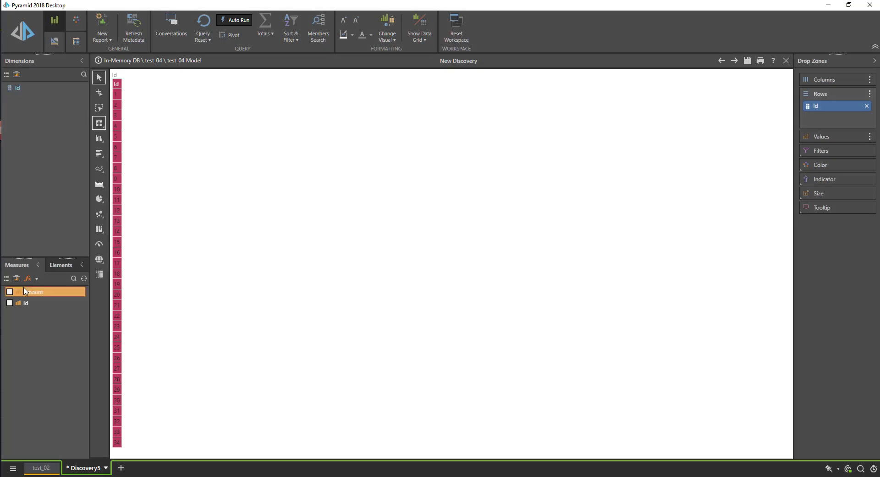
pyautogui.click(9, 292)
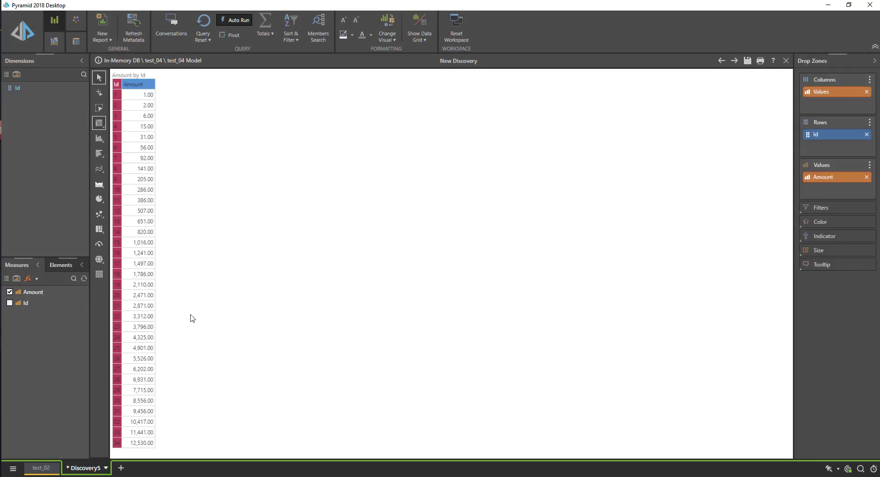